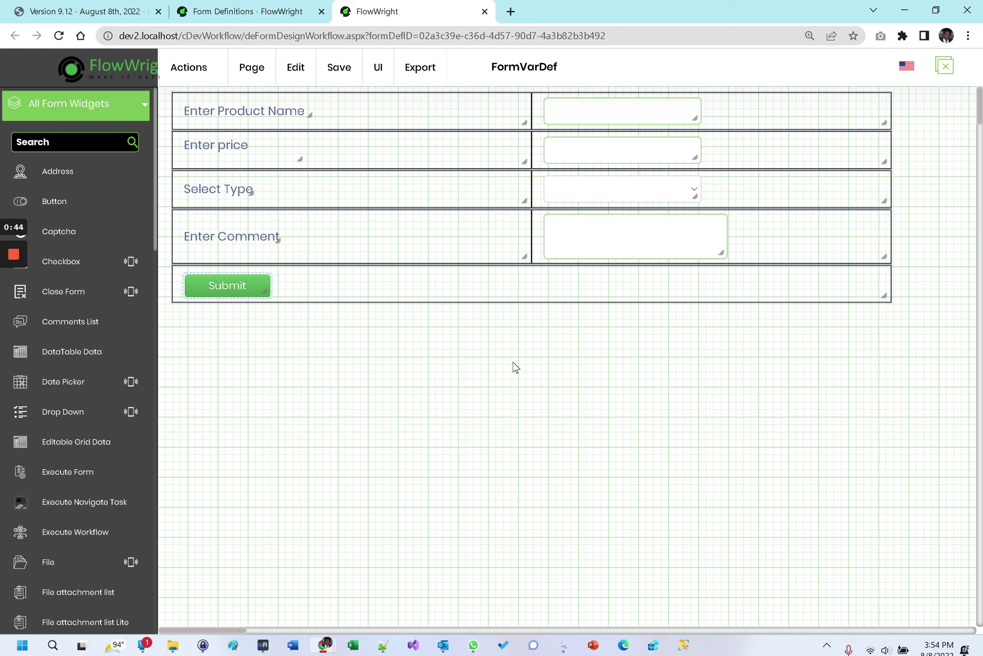
# Enlarge the Enter Comment text area to nearly fill its grid cell's width and roughly double its height
pyautogui.click(490, 301)
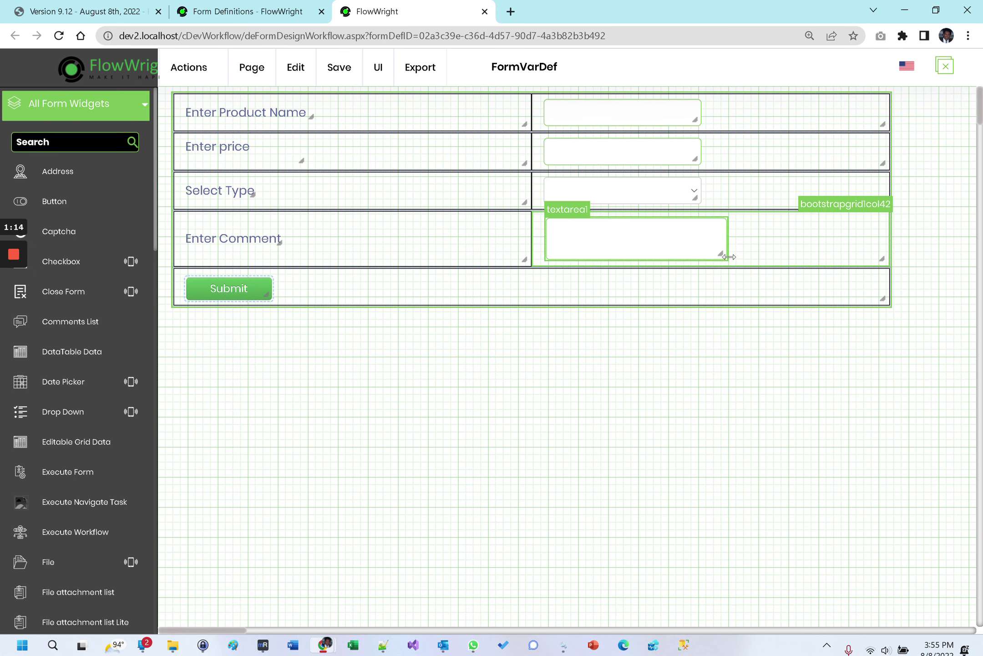
pyautogui.moveTo(728, 233); pyautogui.dragTo(878, 219)
pyautogui.moveTo(803, 260); pyautogui.dragTo(817, 319)
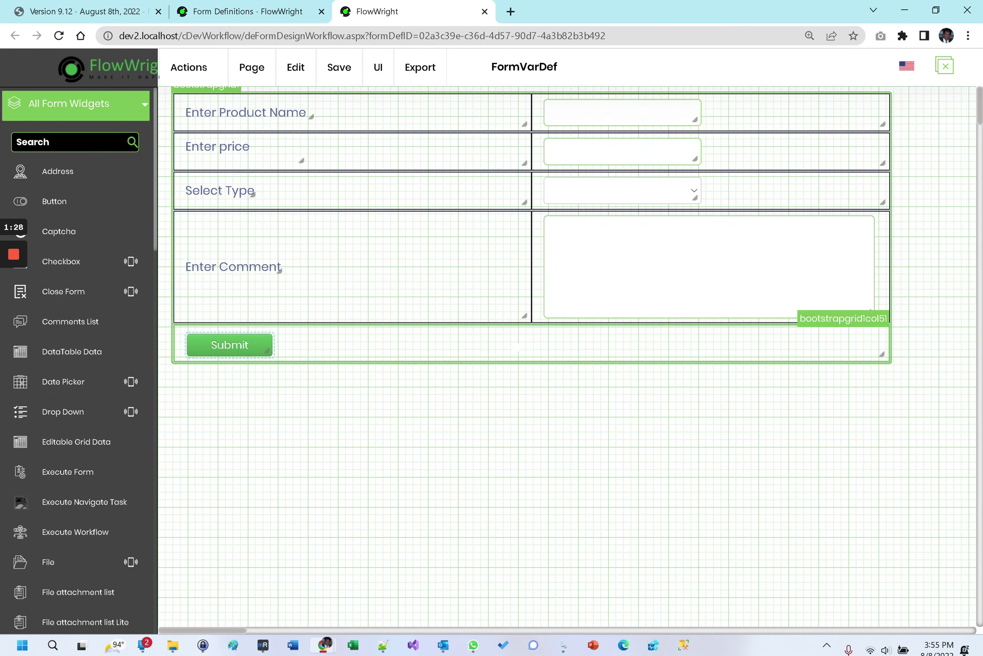
# Set the bootstrap grid's background colour to light yellow and save the grid's styling
pyautogui.doubleClick(517, 347)
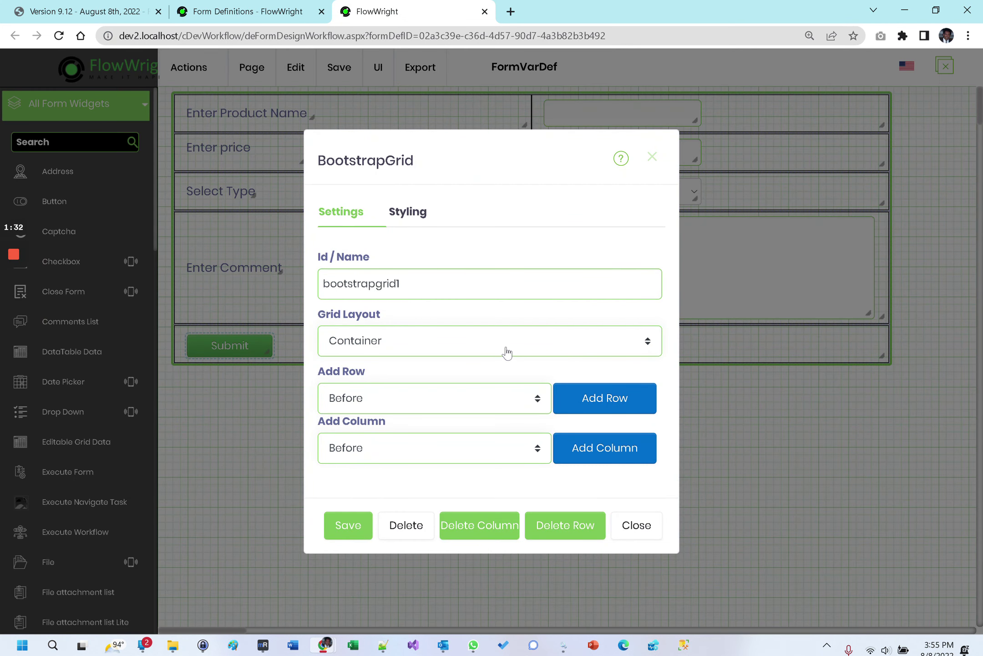
pyautogui.click(409, 214)
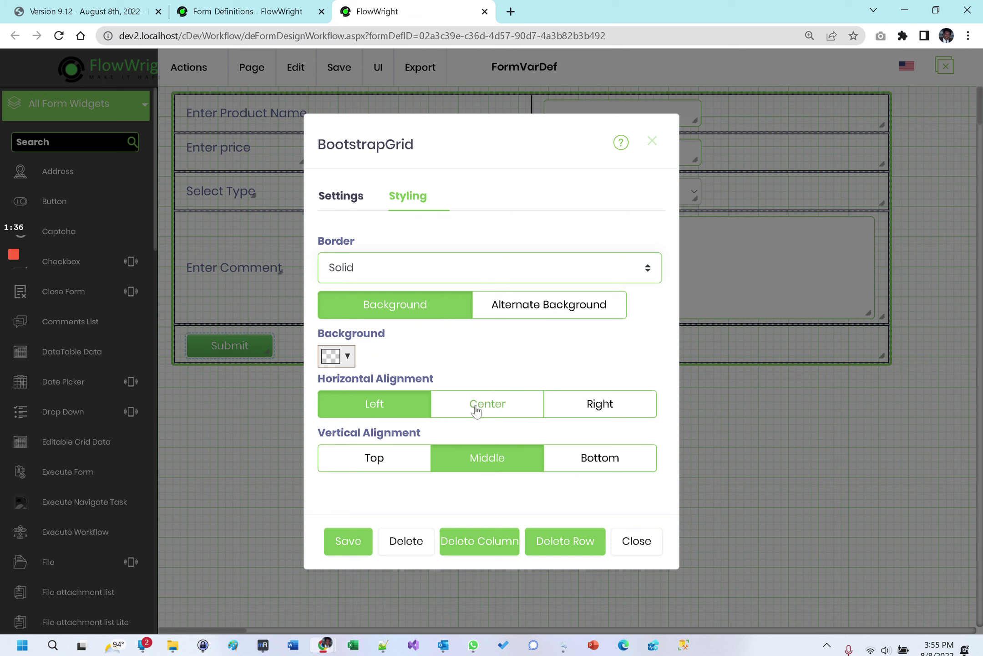
pyautogui.click(348, 362)
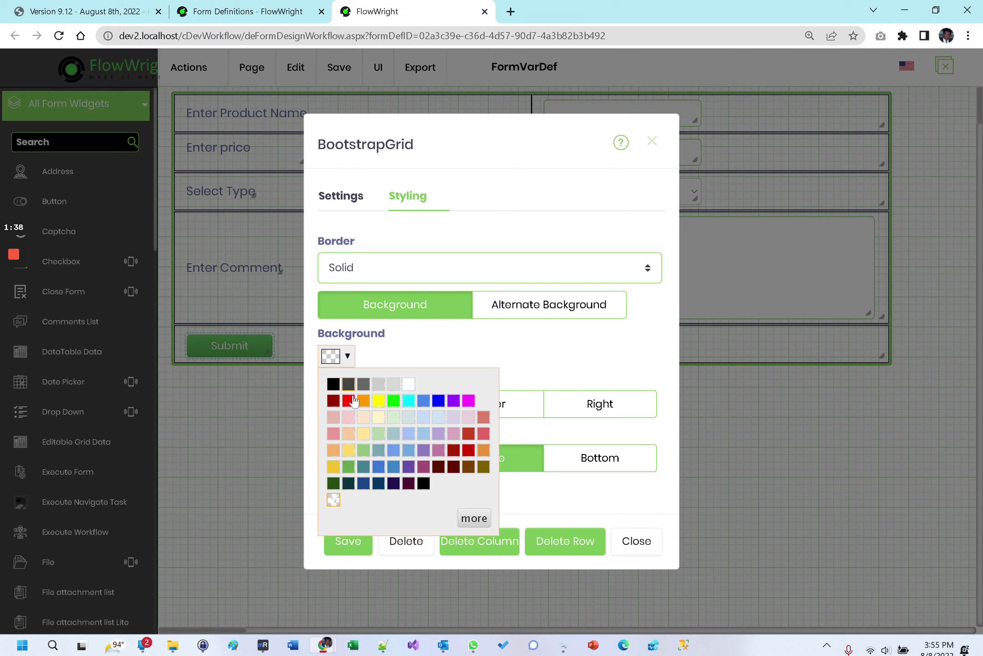
pyautogui.click(363, 433)
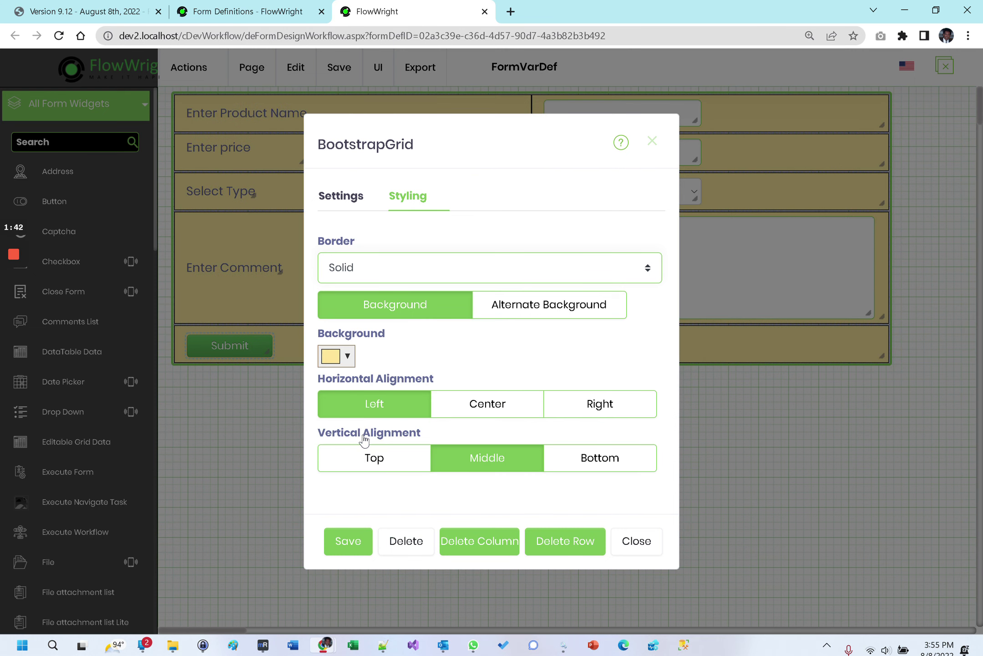
pyautogui.click(347, 543)
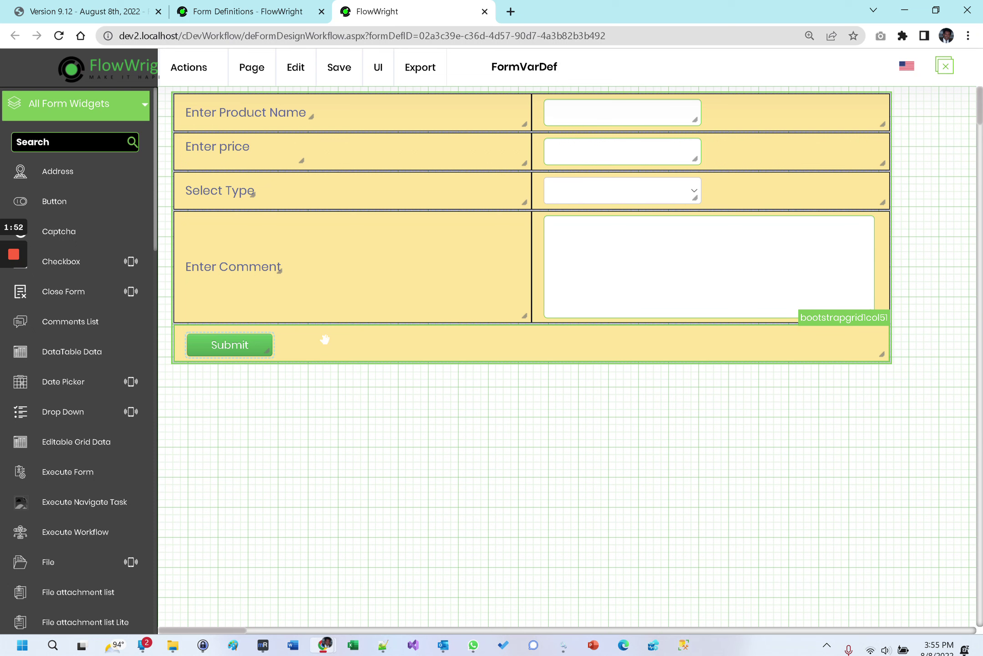
# Set the horizontal alignment of the grid cell holding the Submit button to Center and save it
pyautogui.doubleClick(478, 346)
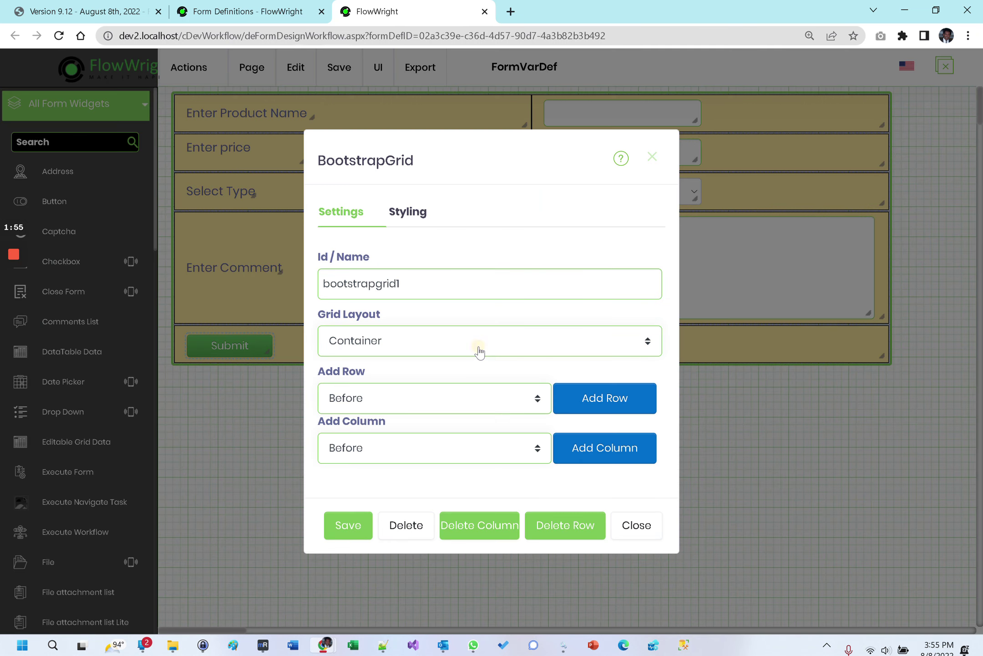
pyautogui.click(408, 209)
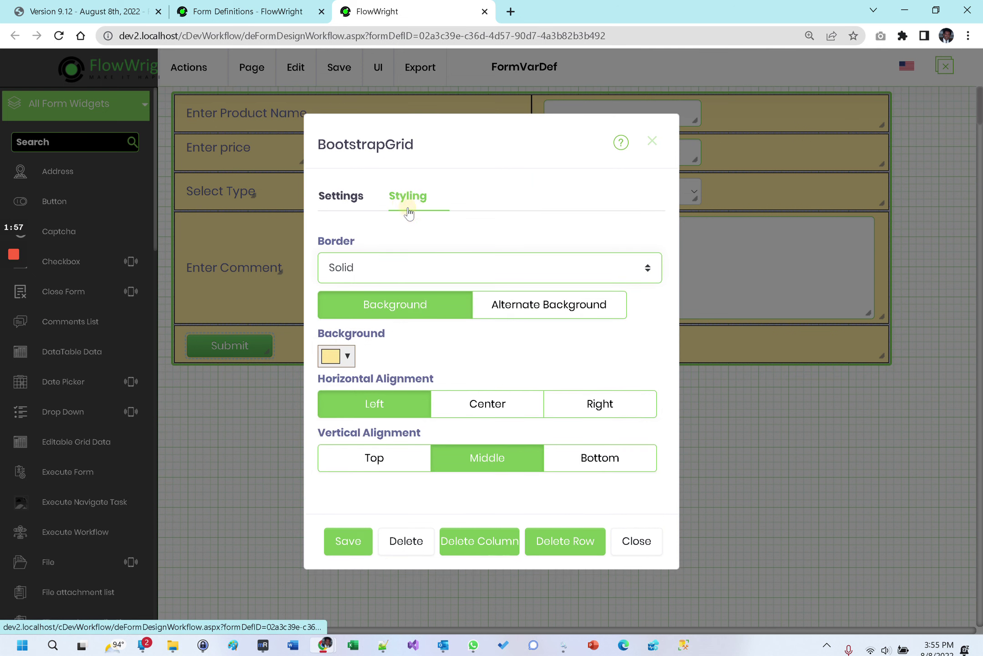
pyautogui.click(516, 406)
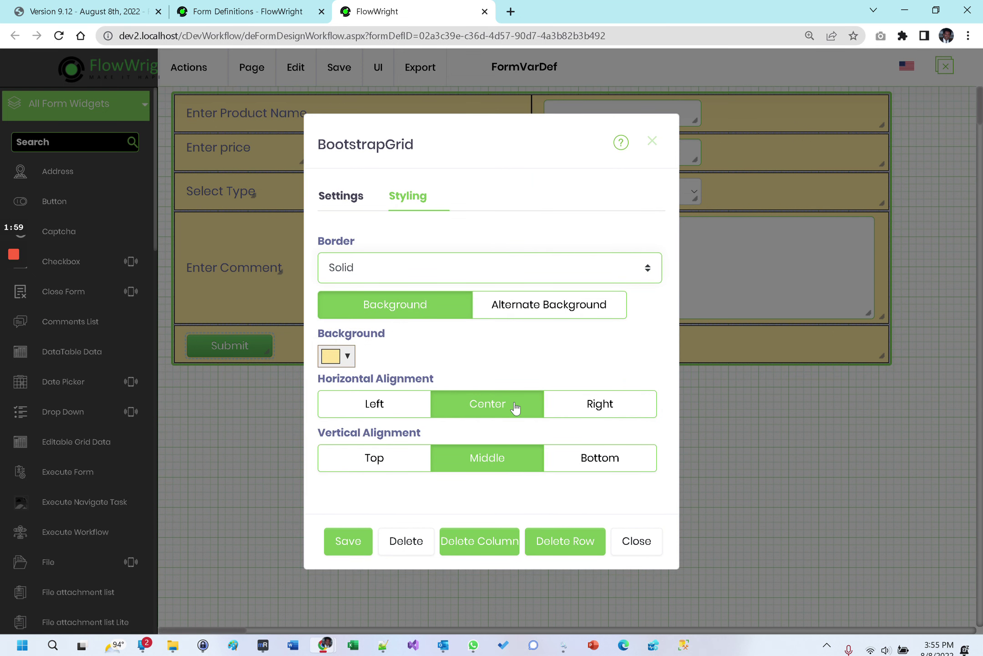
pyautogui.click(362, 542)
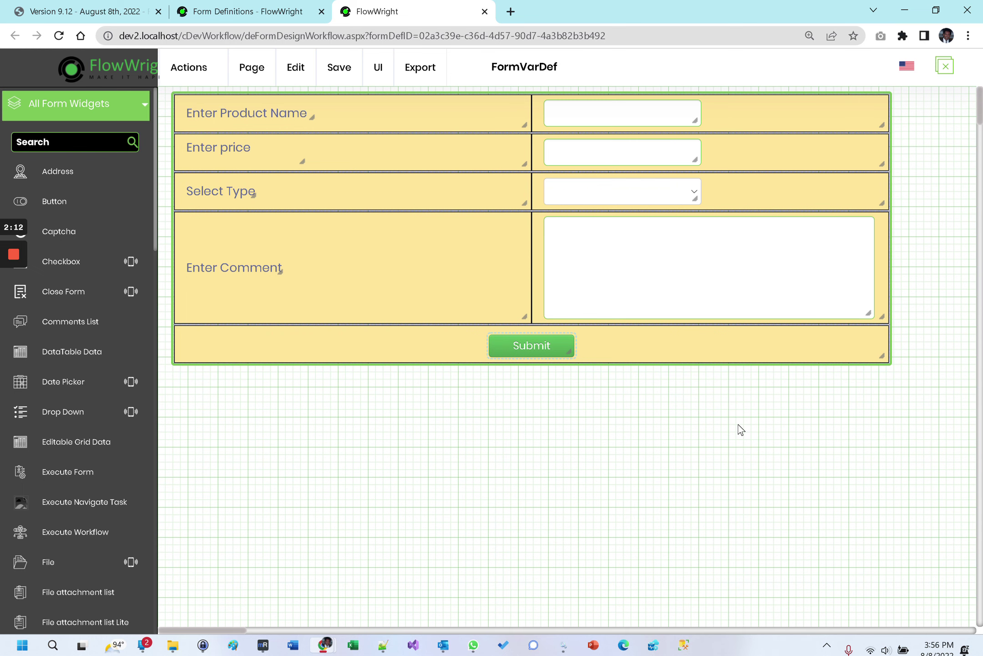
# Try limiting the comment text area to 100 characters and then to 10 words, closing its settings without saving
pyautogui.doubleClick(656, 242)
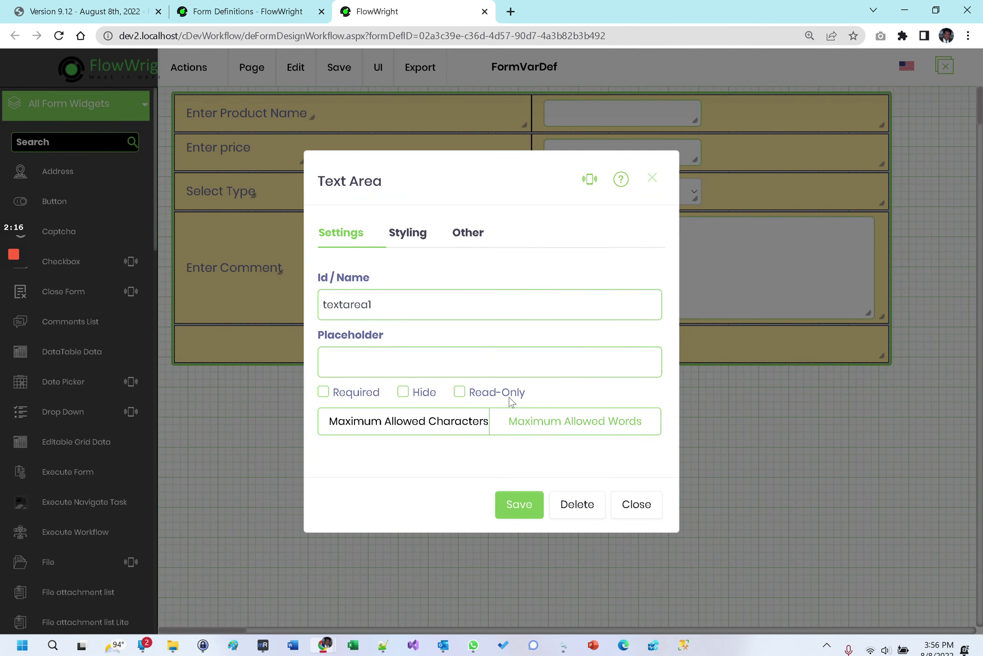
pyautogui.click(403, 429)
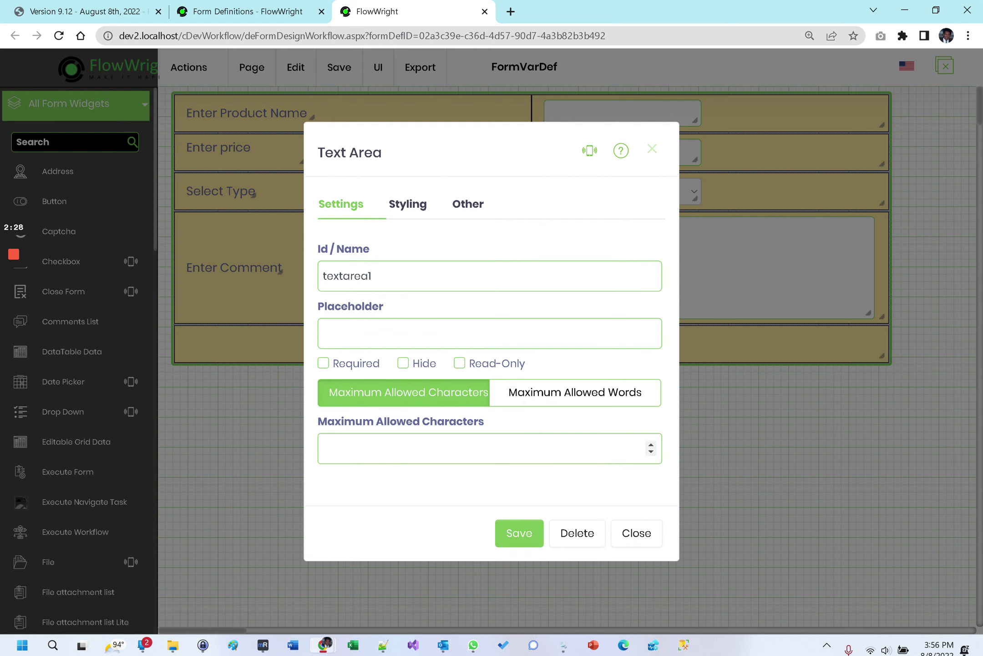
pyautogui.click(387, 449)
pyautogui.write('100')
pyautogui.click(569, 397)
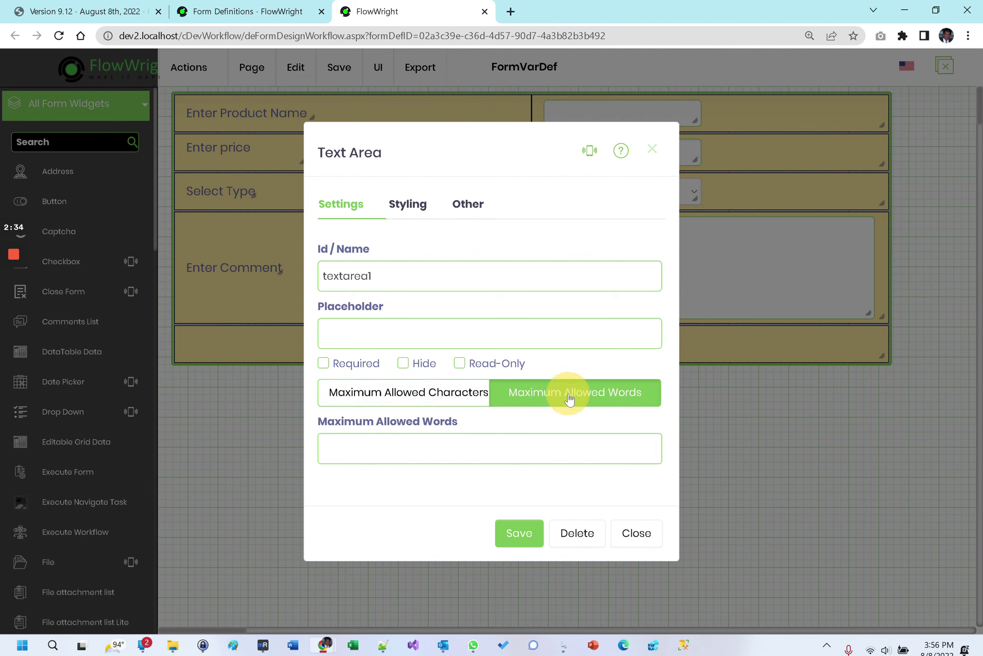
pyautogui.click(417, 449)
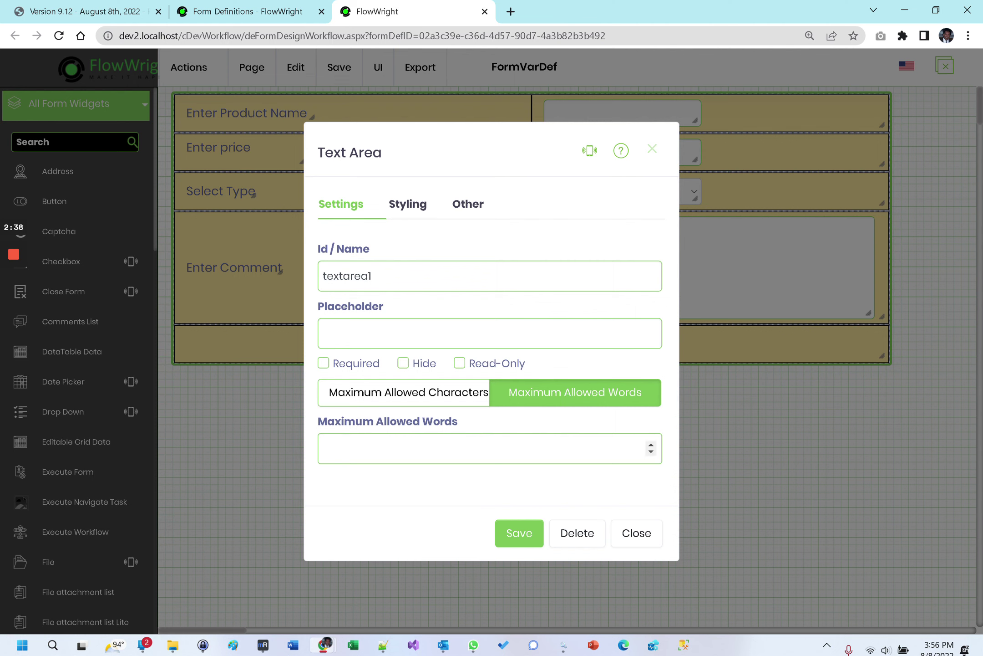
pyautogui.write('10')
pyautogui.click(652, 535)
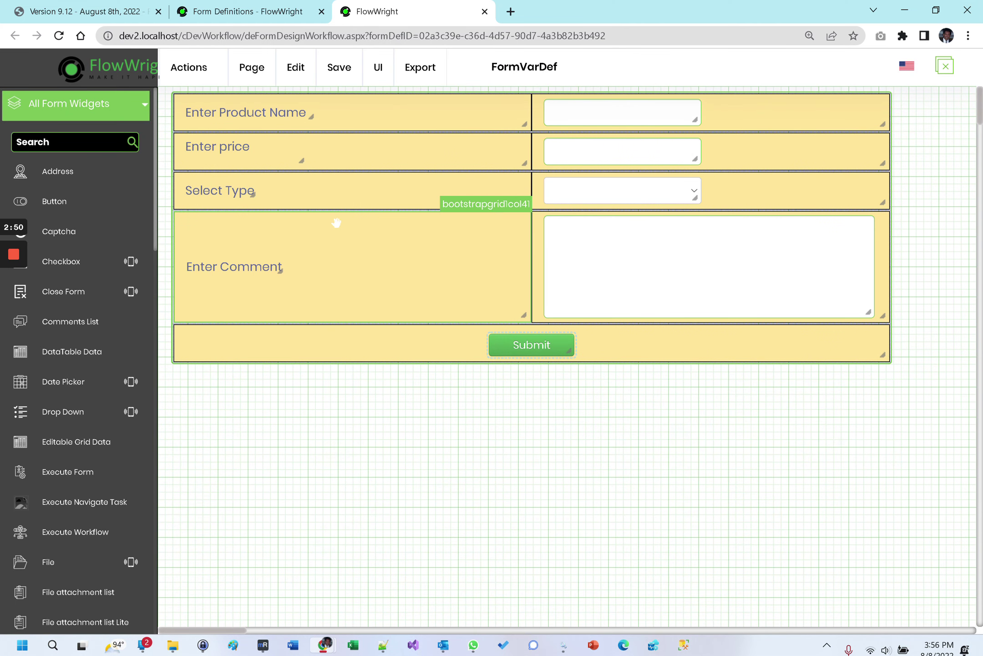
# Configure the Select Type drop-down to use a Lookup data connection with the State lookup category
pyautogui.doubleClick(643, 194)
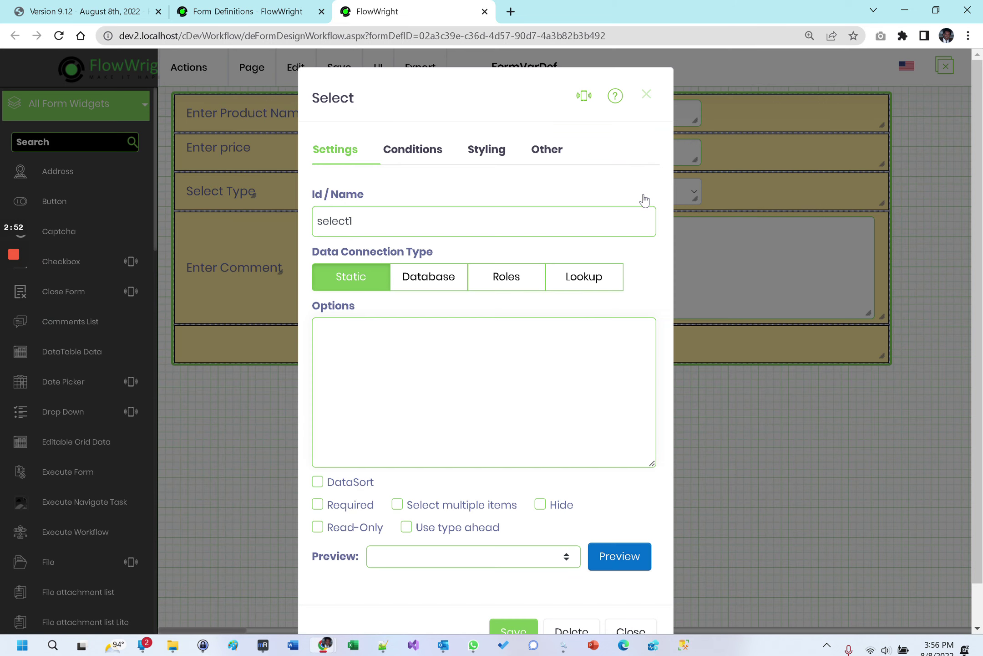
pyautogui.scroll(-1, 675, 430)
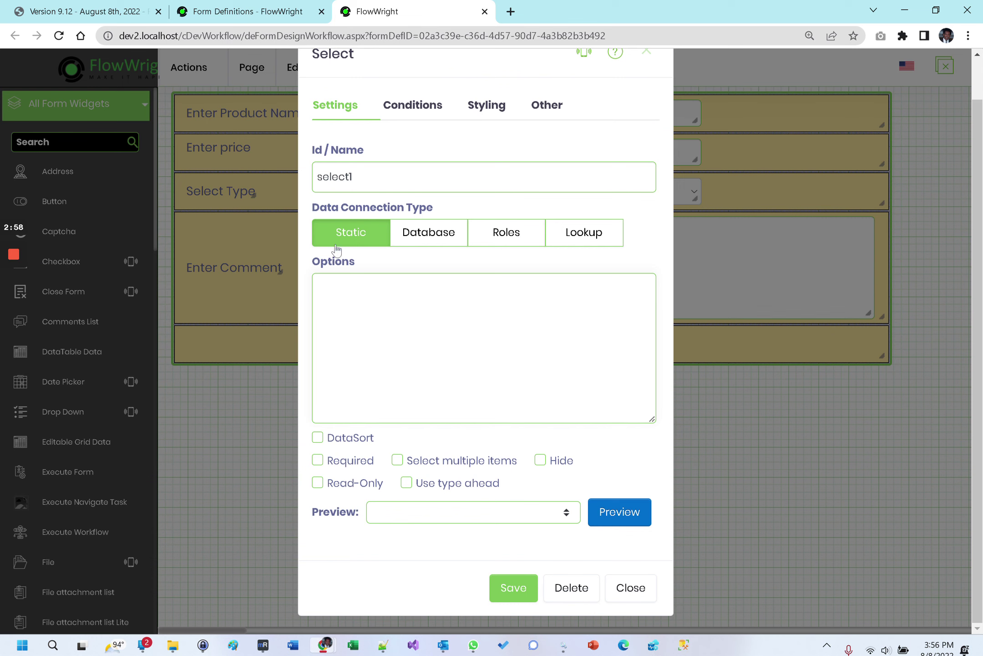
pyautogui.click(587, 237)
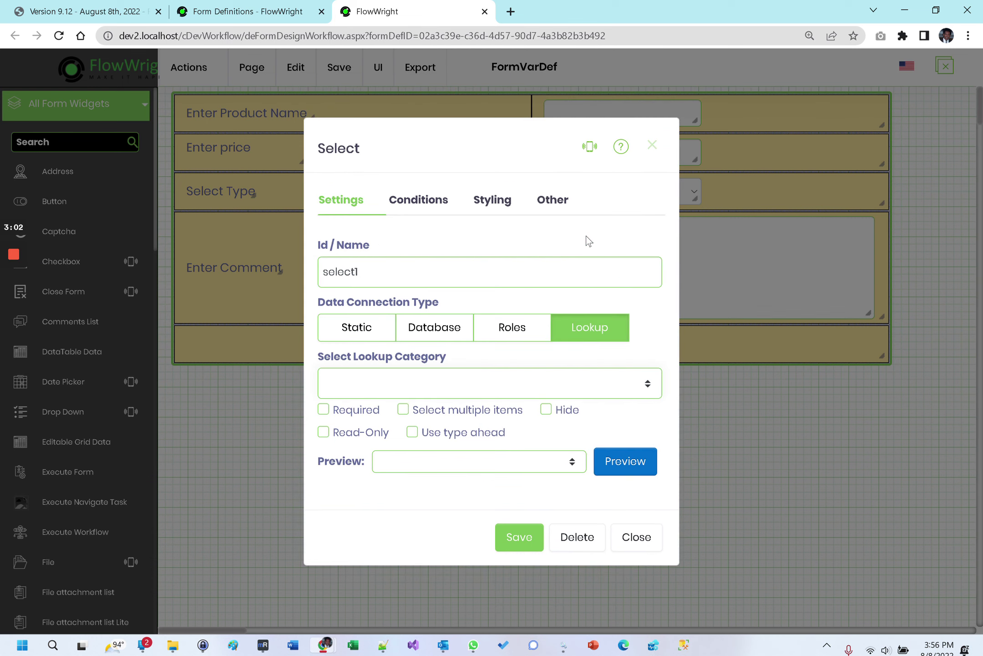
pyautogui.click(483, 389)
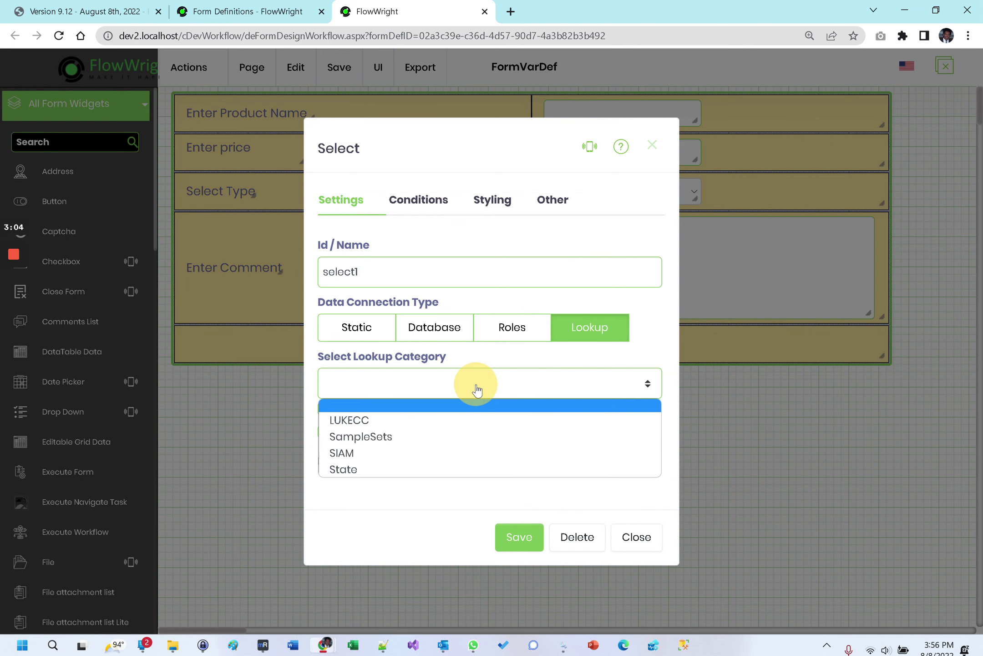
pyautogui.click(364, 469)
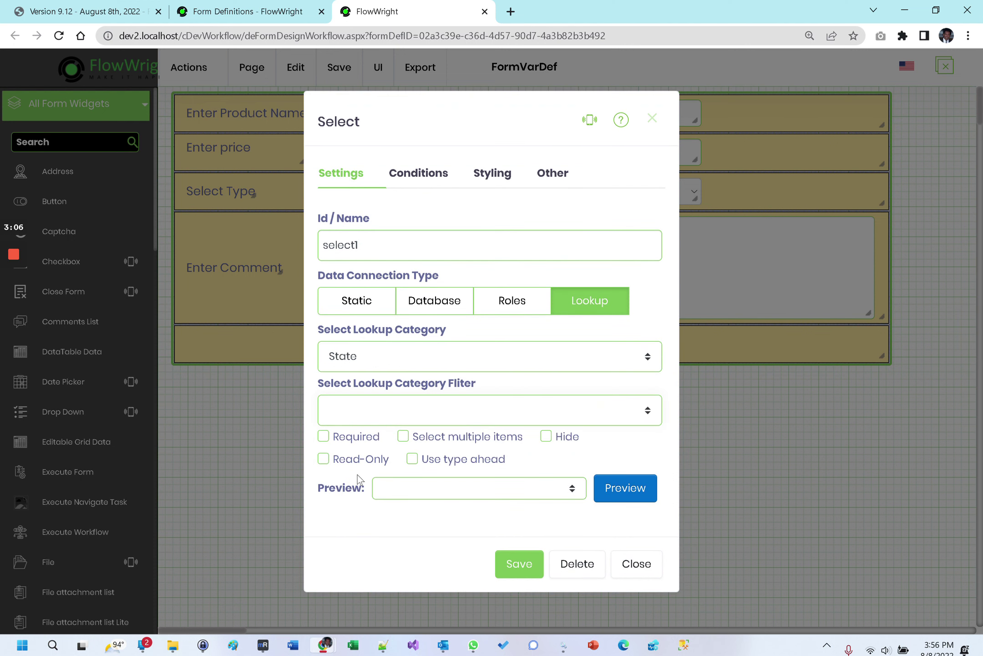
# Preview the Select Type drop-down's list items and save its settings
pyautogui.click(604, 487)
pyautogui.click(571, 488)
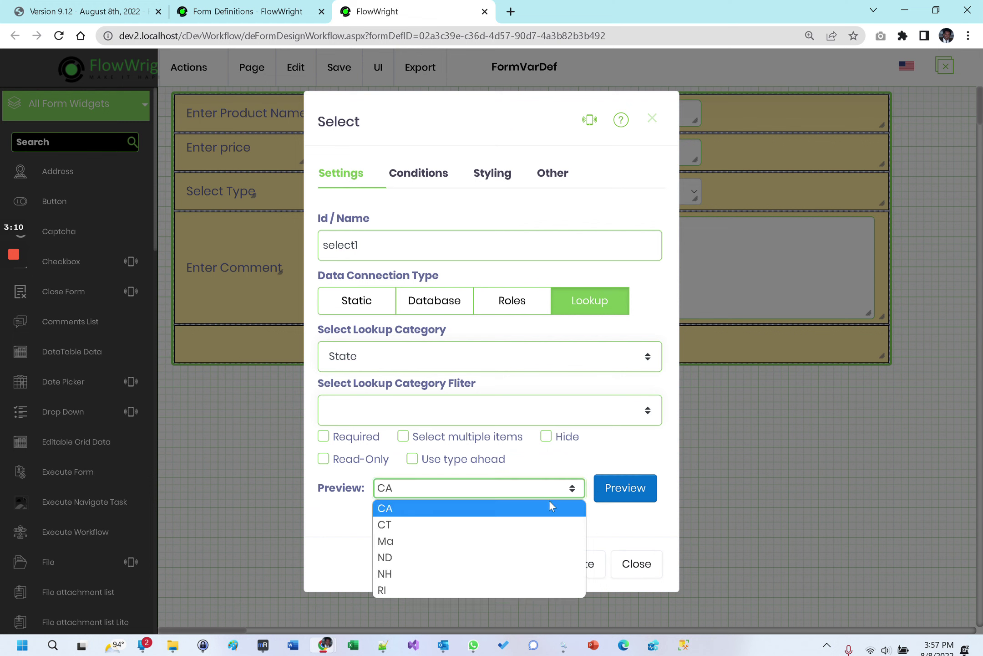
pyautogui.click(569, 456)
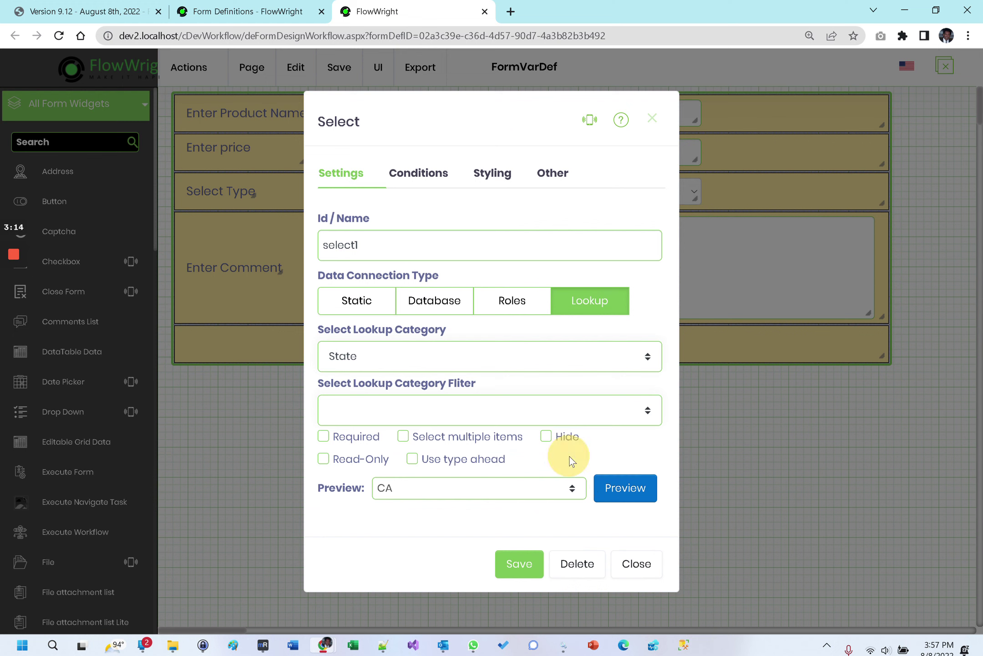
pyautogui.click(529, 569)
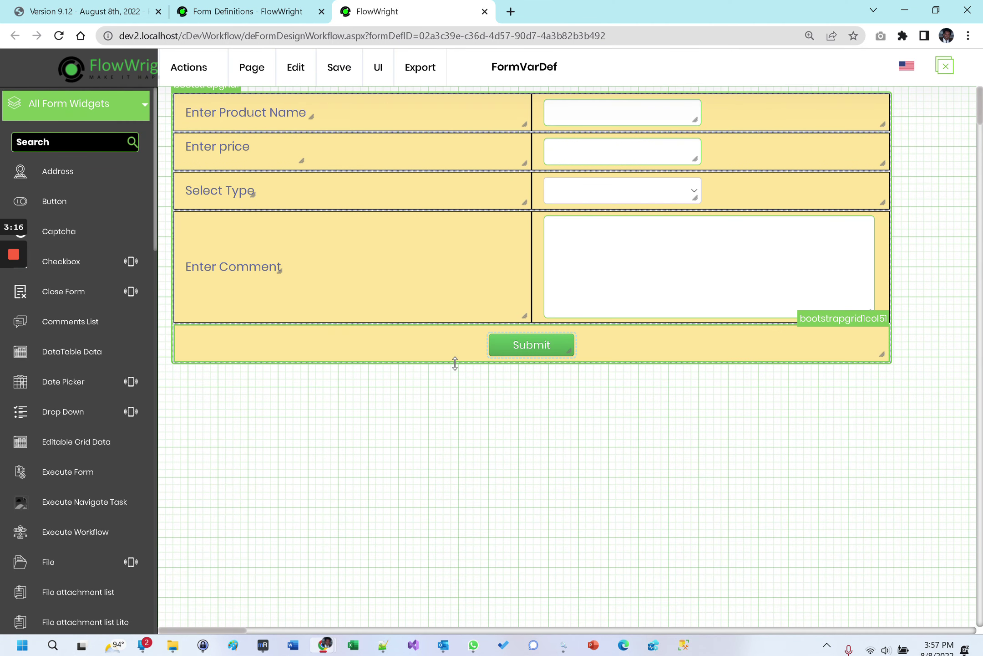
# Review the Forms Designer items in the version 9.12 release notes and return to the FormVarDef form designer
pyautogui.click(80, 17)
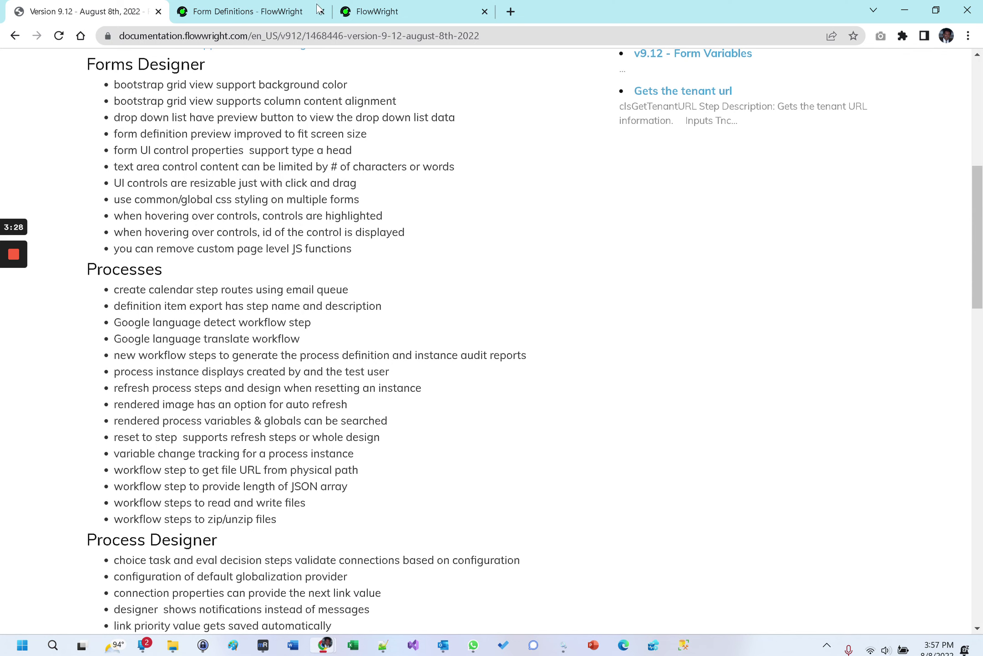
pyautogui.click(266, 16)
pyautogui.click(374, 13)
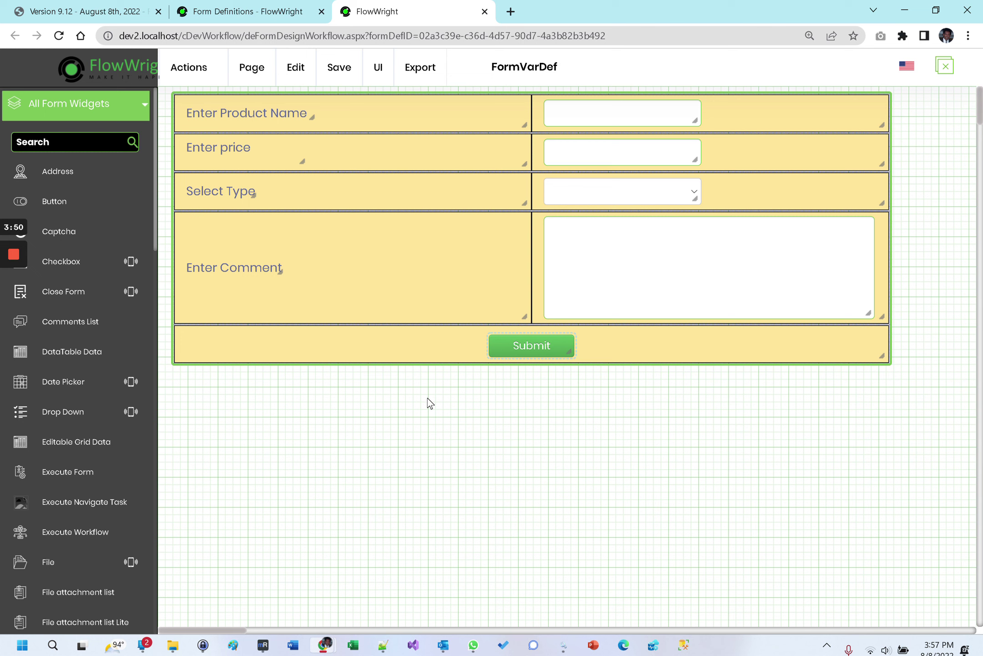
pyautogui.moveTo(14, 254)
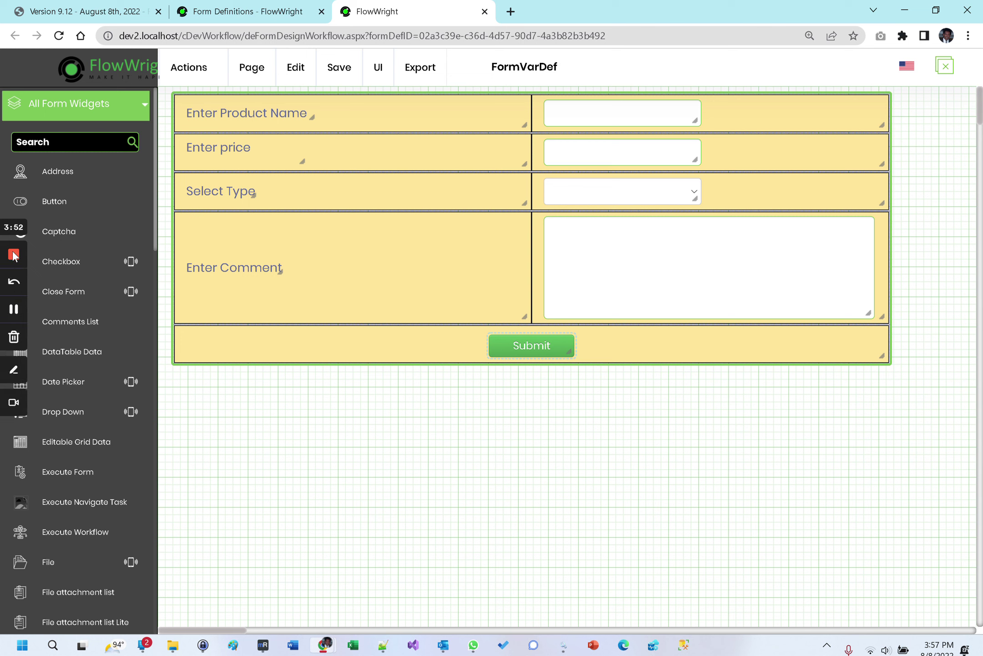